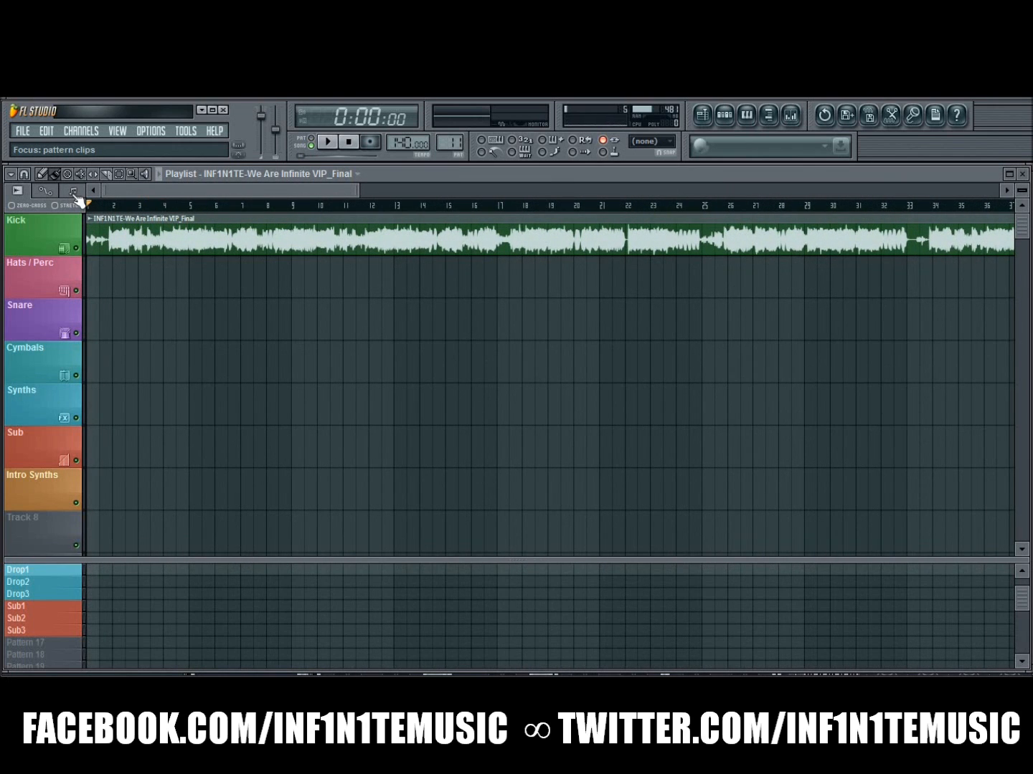
# Step: Play the opening of the audio clip in the playlist and replay it from just before bar 2
pyautogui.moveTo(102, 204)
pyautogui.mouseDown()
pyautogui.moveTo(470, 206)
pyautogui.moveTo(89, 208)
pyautogui.moveTo(150, 223)
pyautogui.moveTo(528, 210)
pyautogui.moveTo(120, 209)
pyautogui.moveTo(90, 229)
pyautogui.moveTo(111, 205)
pyautogui.moveTo(947, 228)
pyautogui.moveTo(93, 203)
pyautogui.mouseUp()
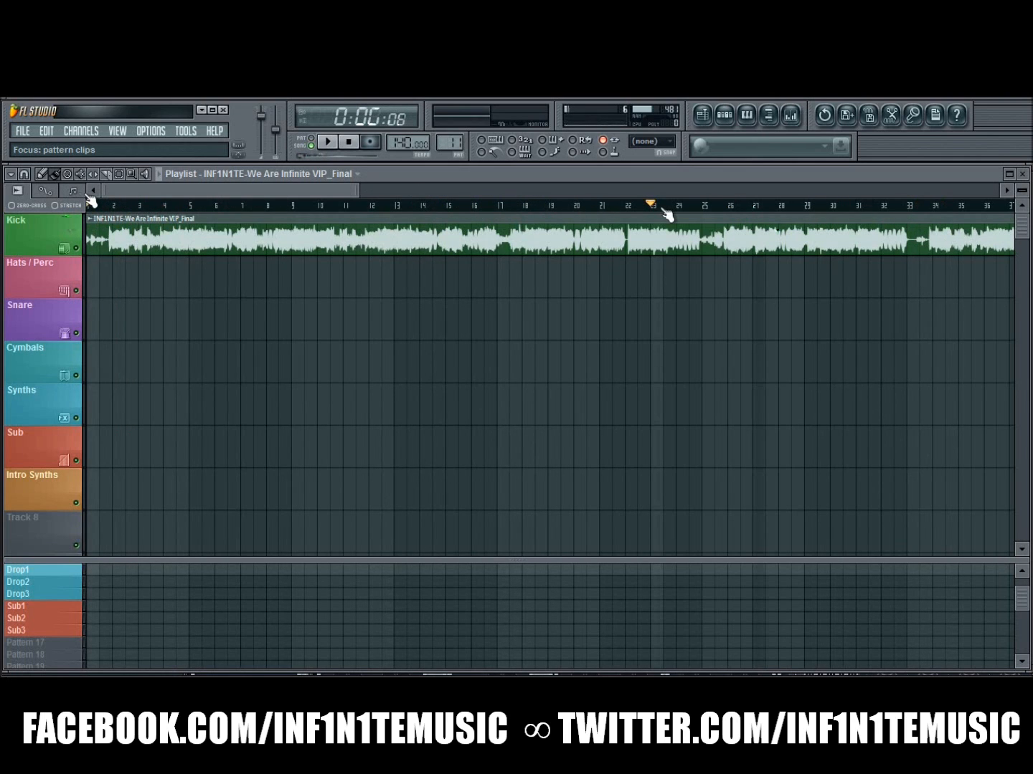
pyautogui.scroll(-1, 113, 208)
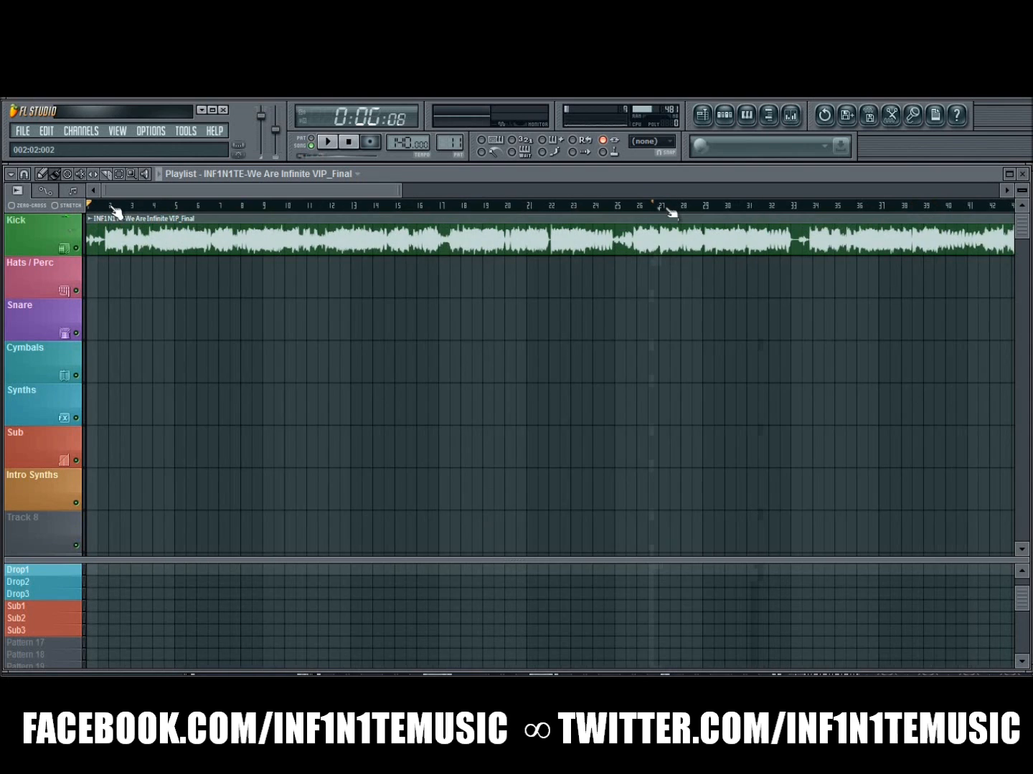
pyautogui.scroll(2, 113, 209)
pyautogui.scroll(1, 128, 197)
pyautogui.moveTo(126, 195); pyautogui.dragTo(111, 193)
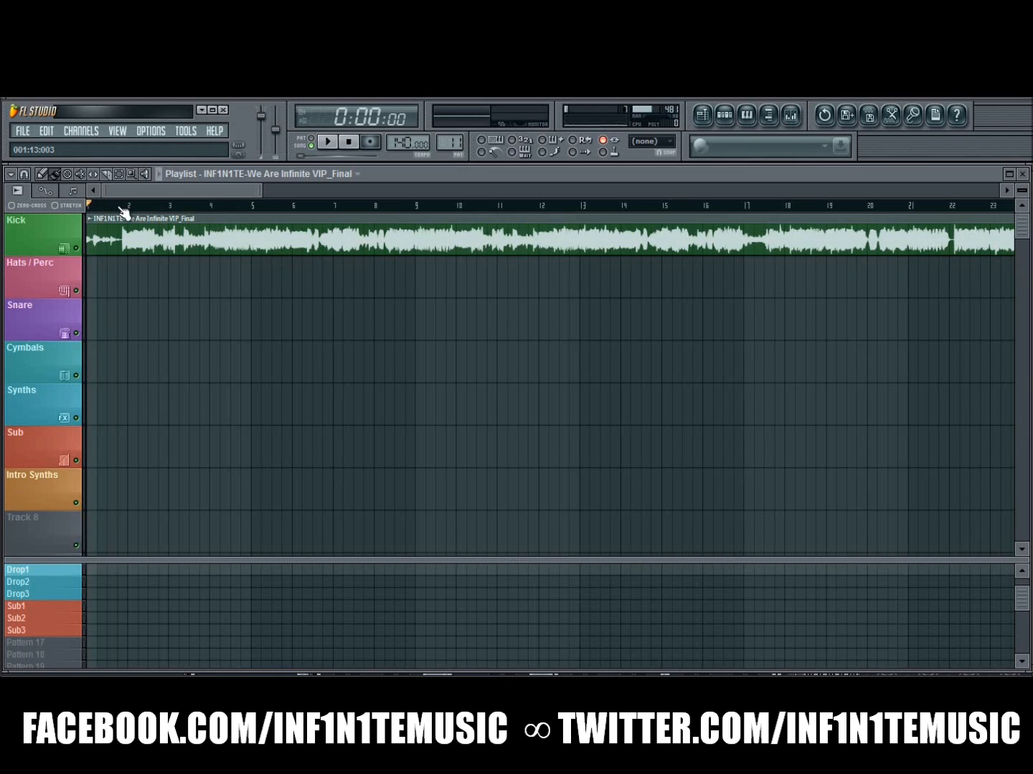
pyautogui.press('space')
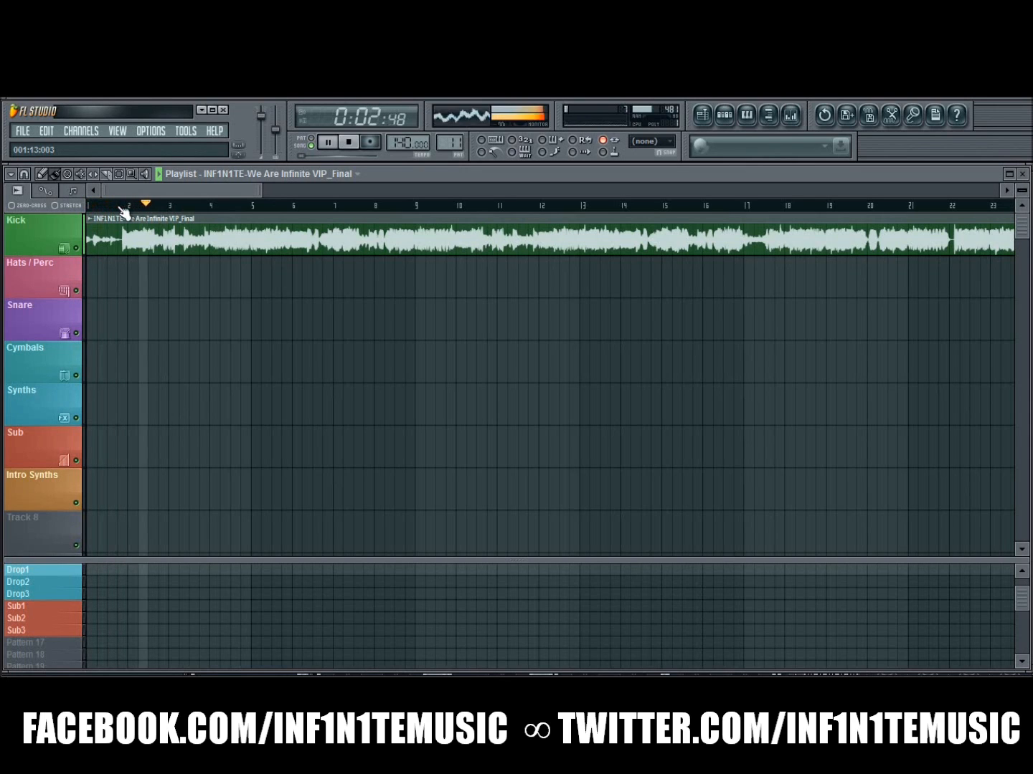
pyautogui.press('space')
pyautogui.click(122, 206)
pyautogui.press('space')
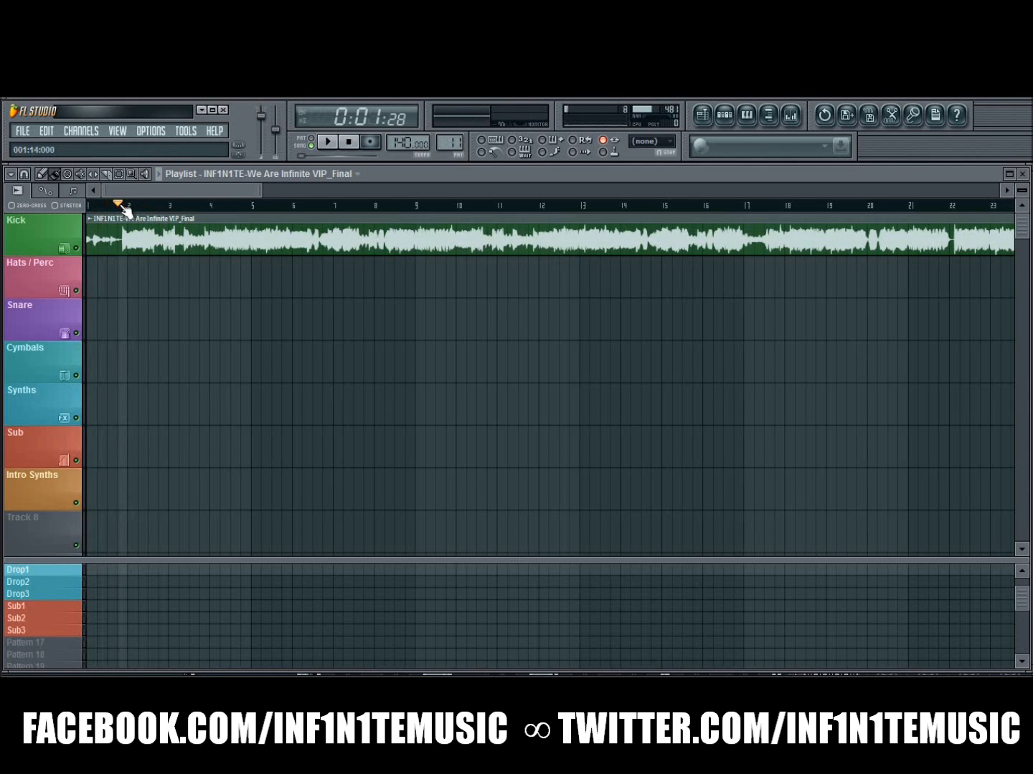
pyautogui.press('space')
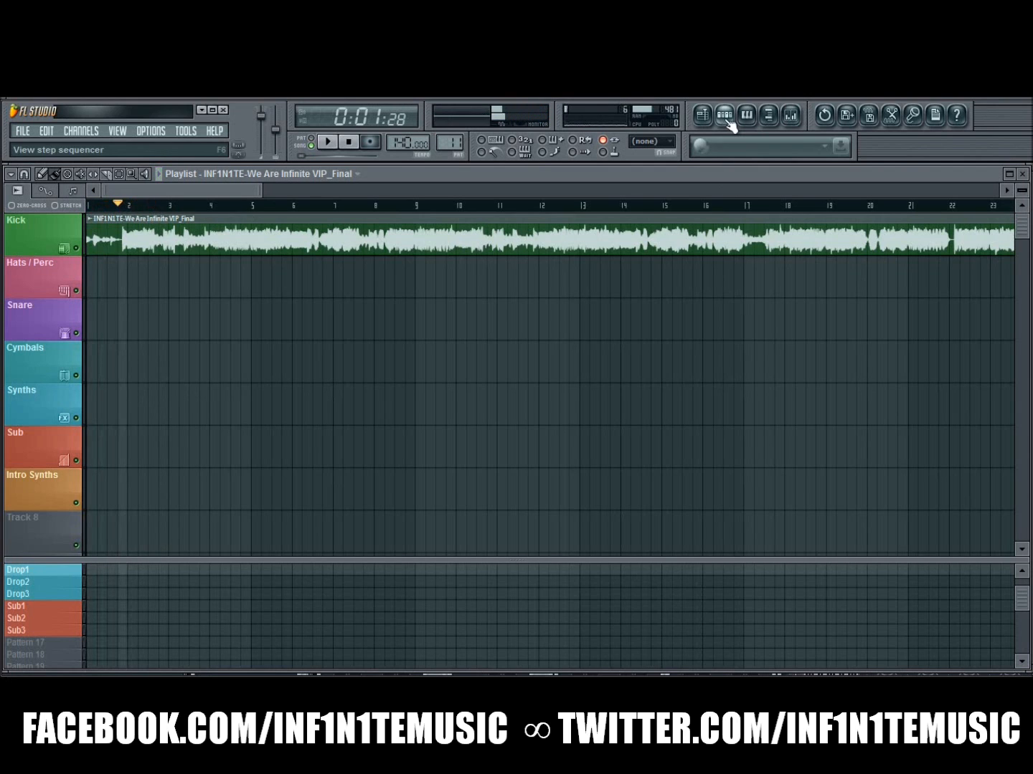
# Step: Open the finished patch in the first Massive channel, set performer 5's ratio to 1/4, and close the synth
pyautogui.click(725, 117)
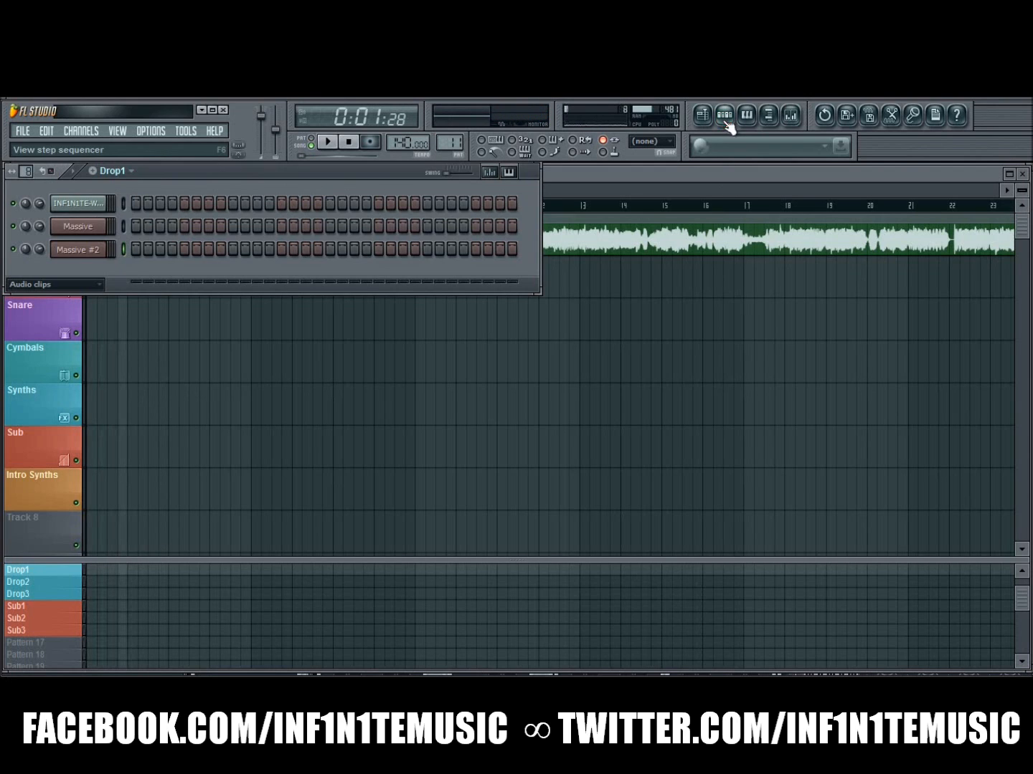
pyautogui.click(101, 227)
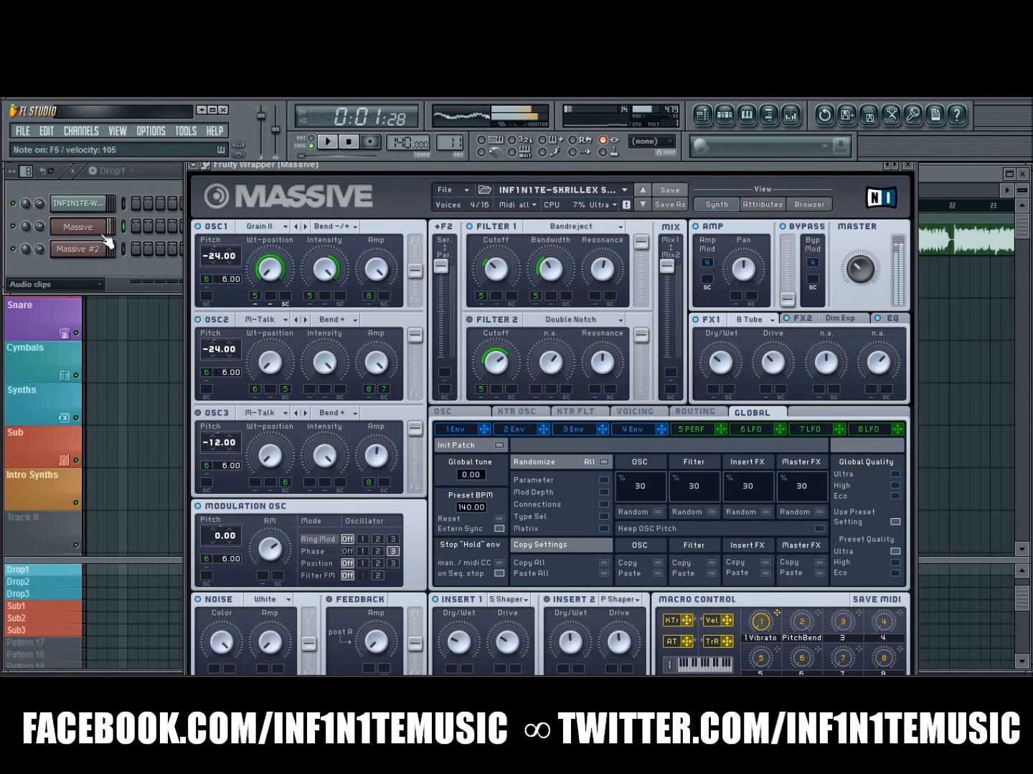
pyautogui.click(692, 430)
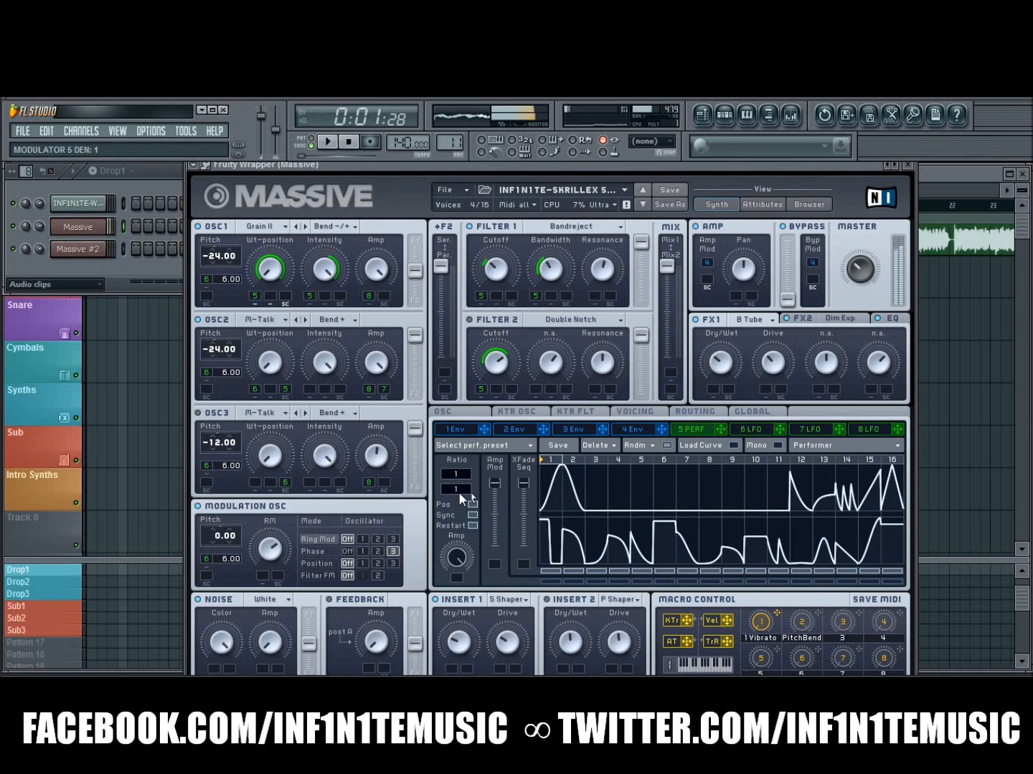
pyautogui.click(150, 270)
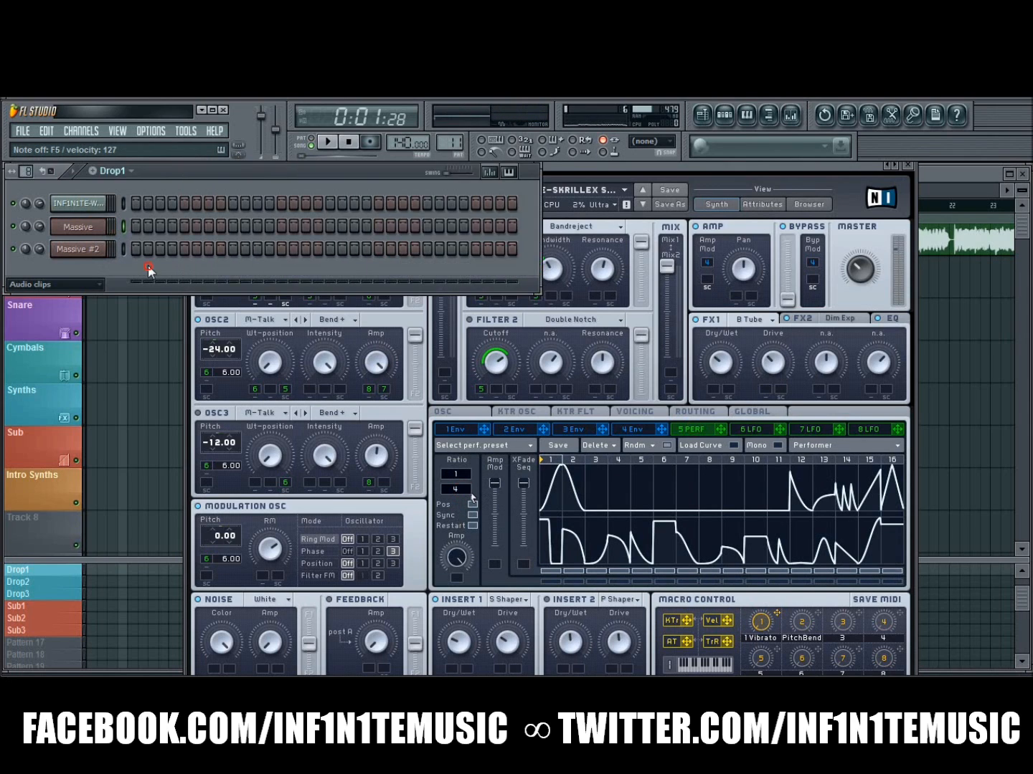
pyautogui.click(907, 165)
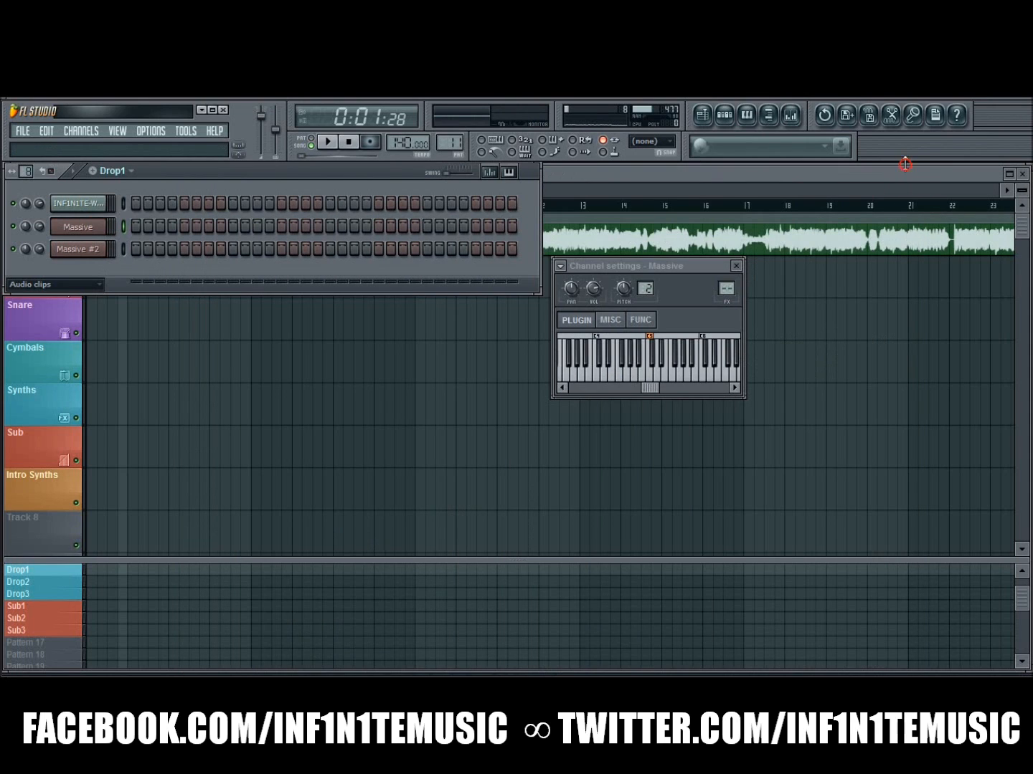
# Step: Open Massive #2 and set oscillator 1 to the Grain II wavetable, Bend -/+ mode and -24.00 pitch
pyautogui.click(80, 251)
pyautogui.moveTo(753, 173); pyautogui.dragTo(718, 172)
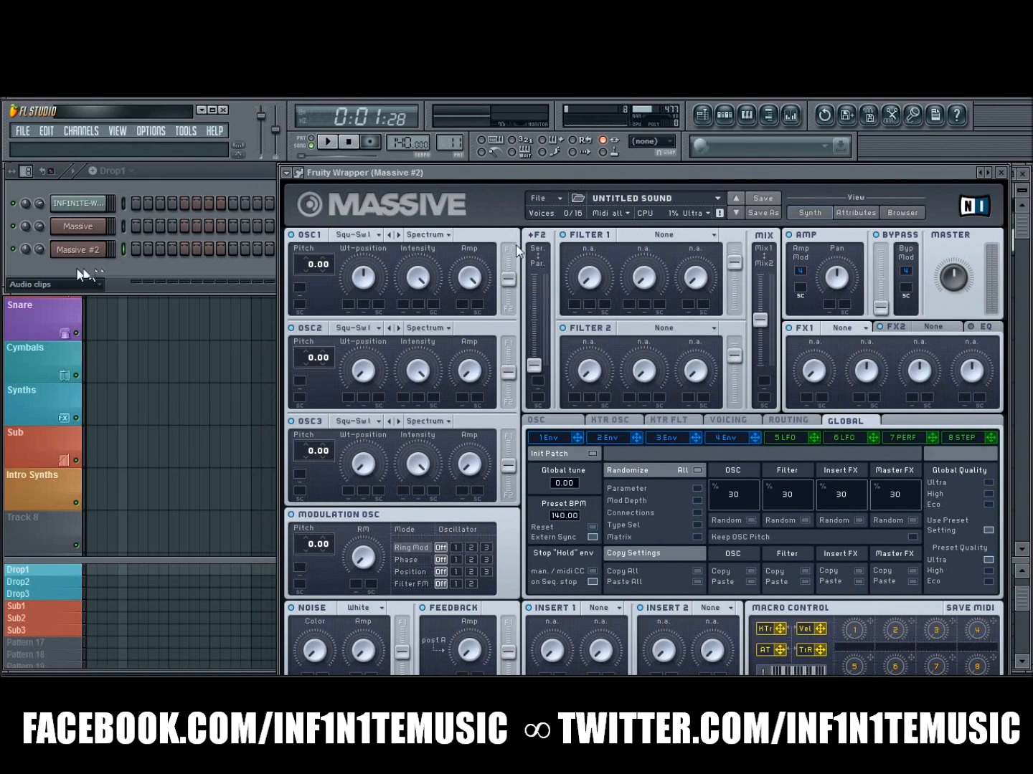
pyautogui.click(376, 236)
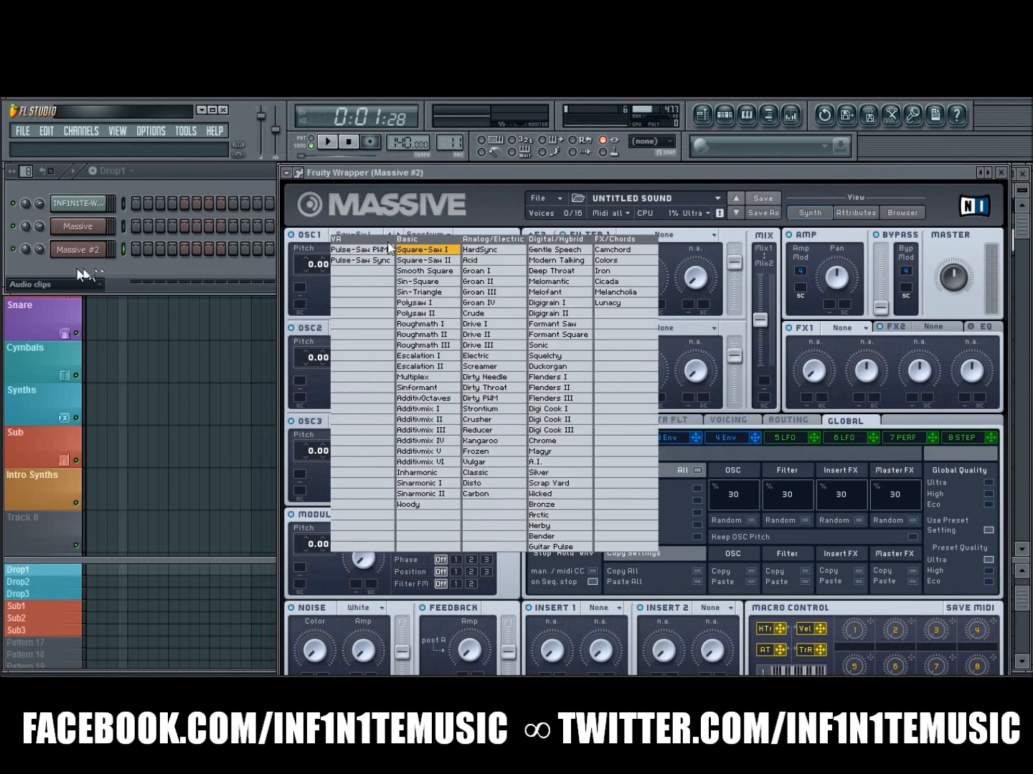
pyautogui.click(475, 292)
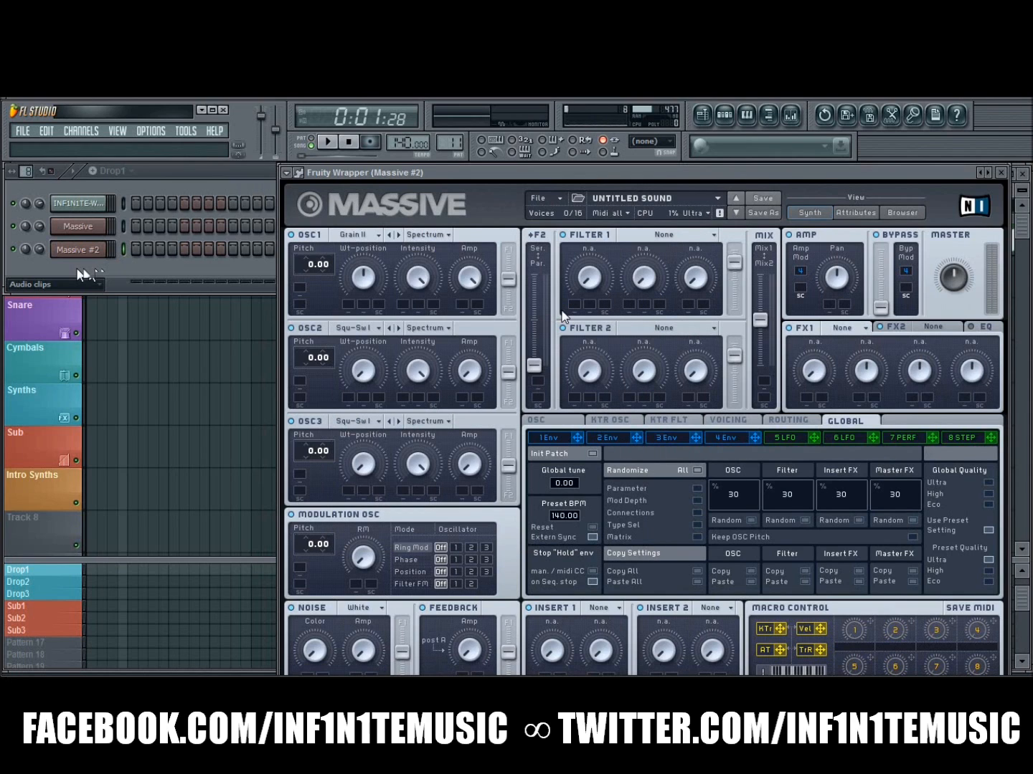
pyautogui.click(447, 238)
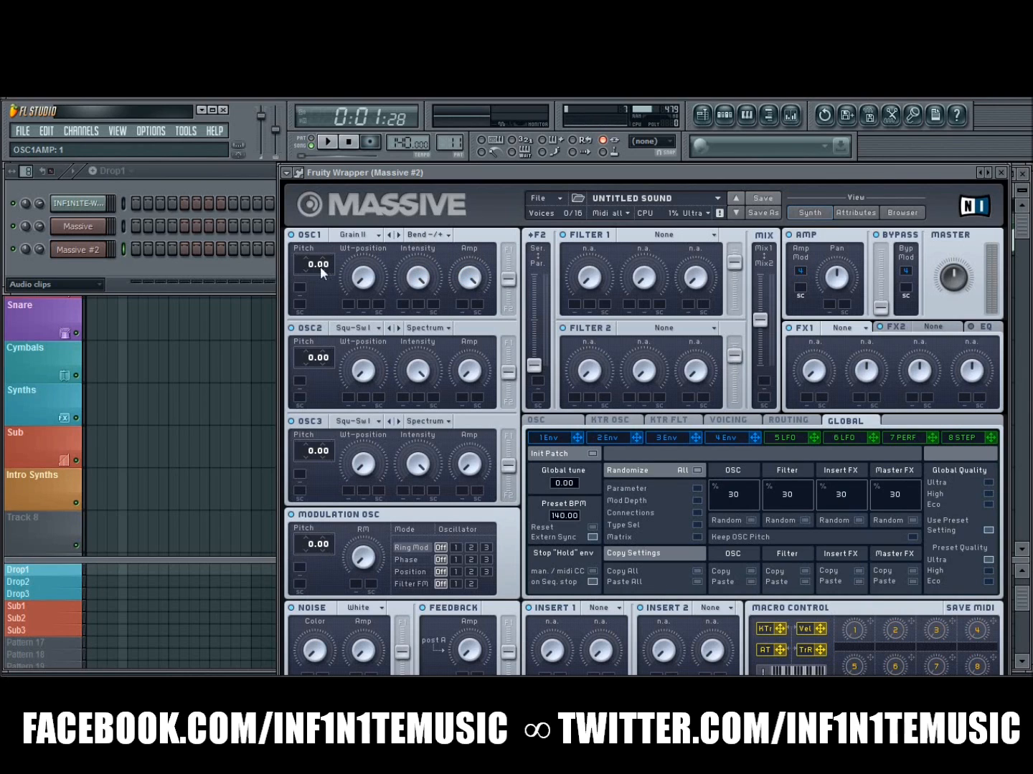
pyautogui.moveTo(313, 267); pyautogui.dragTo(320, 304)
# Step: Set oscillator 2 to Modern Talking, Bend + mode and -24.00 pitch, and switch off oscillator 3
pyautogui.click(375, 329)
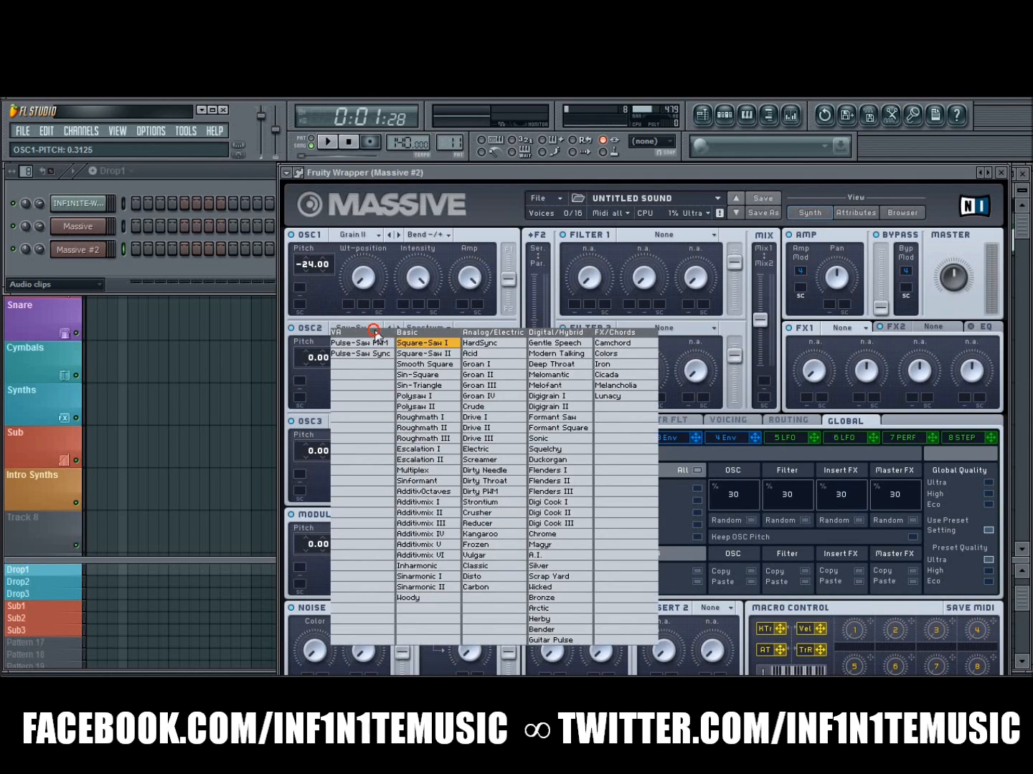
pyautogui.click(547, 354)
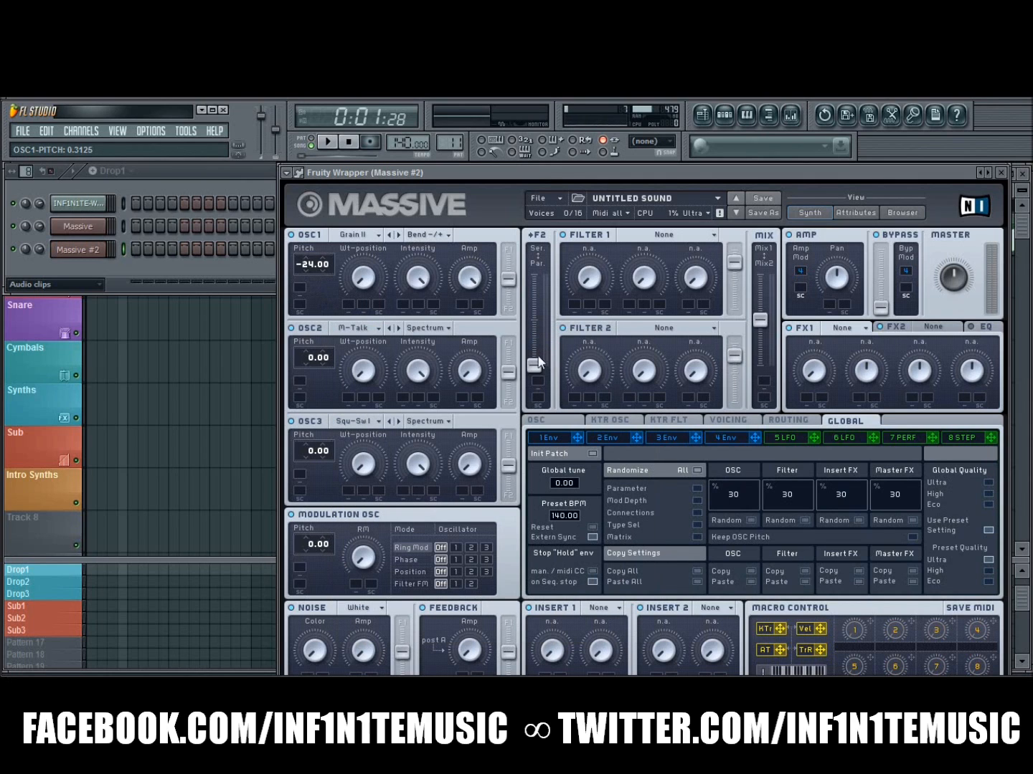
pyautogui.click(429, 328)
pyautogui.click(426, 340)
pyautogui.moveTo(302, 360); pyautogui.dragTo(312, 394)
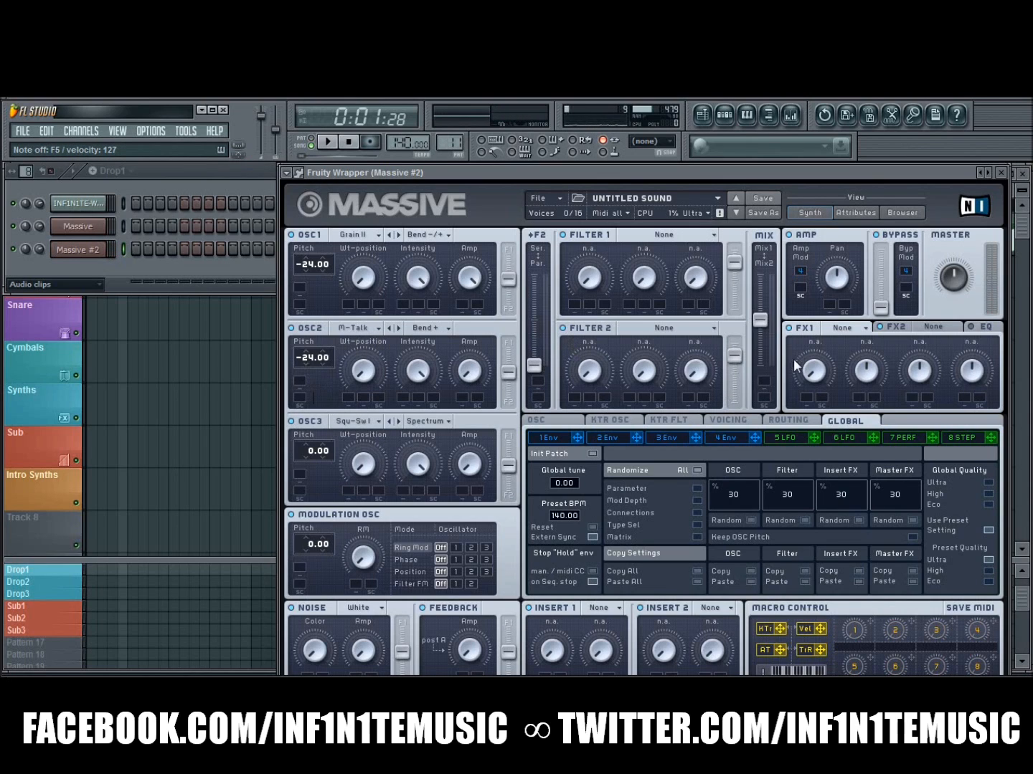
pyautogui.click(300, 422)
# Step: Route the filters in series and raise the output levels of Filter 1 and Filter 2 to maximum
pyautogui.moveTo(535, 367); pyautogui.dragTo(546, 242)
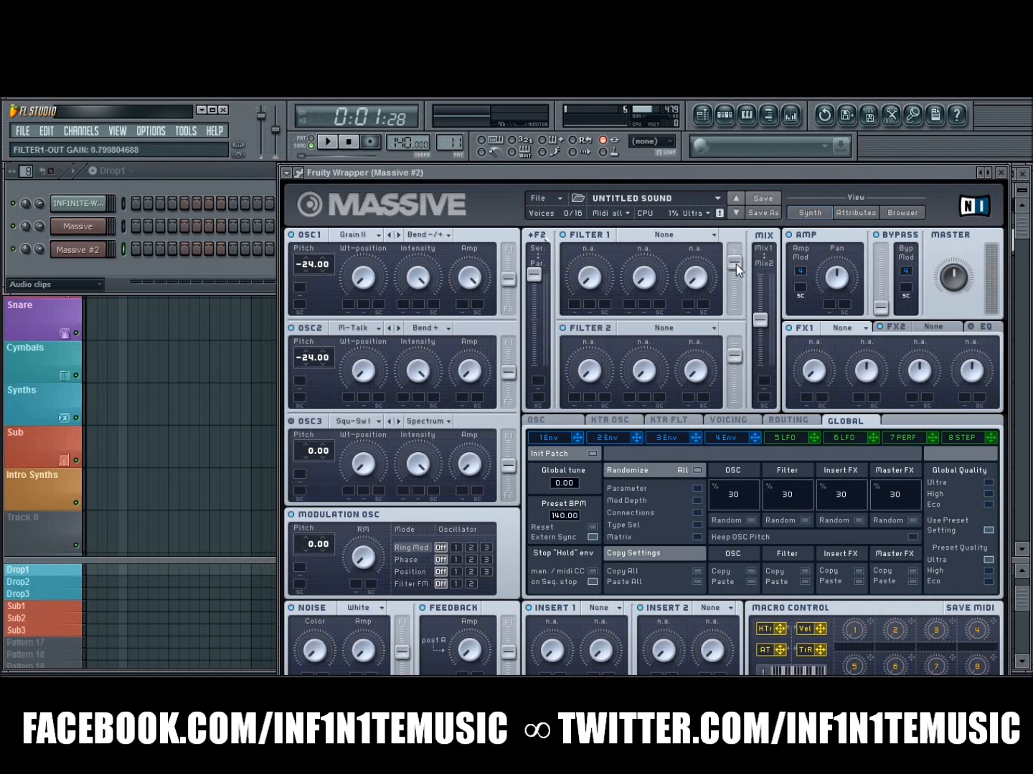
pyautogui.moveTo(735, 262); pyautogui.dragTo(734, 249)
pyautogui.moveTo(736, 357); pyautogui.dragTo(738, 343)
# Step: Set Filter 1 to Bandreject with cutoff about 0.31, and raise its bandwidth to just below half and resonance to just above half
pyautogui.click(665, 236)
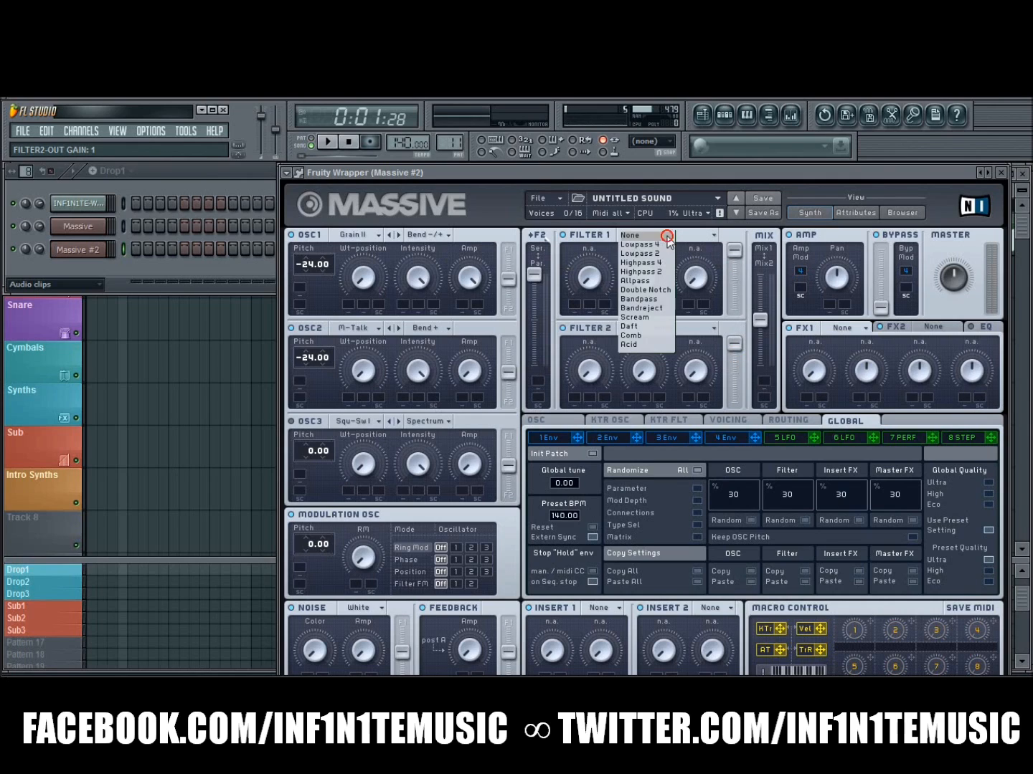
pyautogui.click(649, 308)
pyautogui.moveTo(592, 281)
pyautogui.mouseDown()
pyautogui.moveTo(589, 246)
pyautogui.moveTo(594, 289)
pyautogui.moveTo(593, 276)
pyautogui.mouseUp()
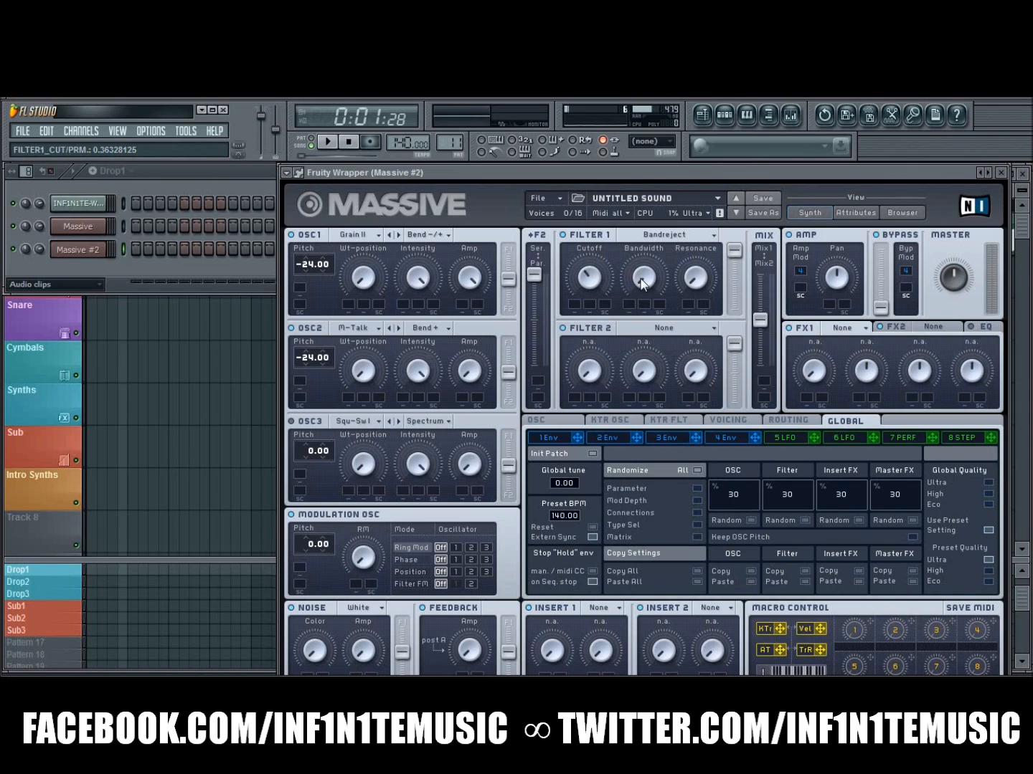
pyautogui.moveTo(647, 280); pyautogui.dragTo(644, 277)
pyautogui.moveTo(643, 282); pyautogui.dragTo(643, 281)
pyautogui.moveTo(600, 283); pyautogui.dragTo(601, 287)
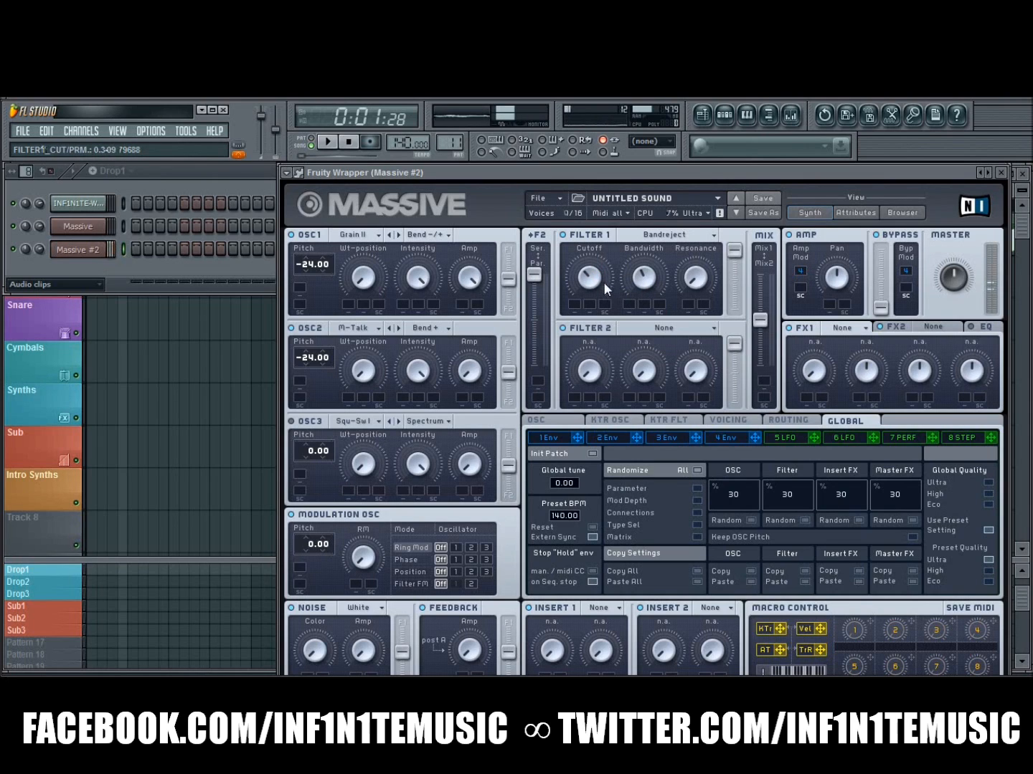
pyautogui.moveTo(695, 283)
pyautogui.mouseDown()
pyautogui.moveTo(694, 203)
pyautogui.moveTo(694, 282)
pyautogui.mouseUp()
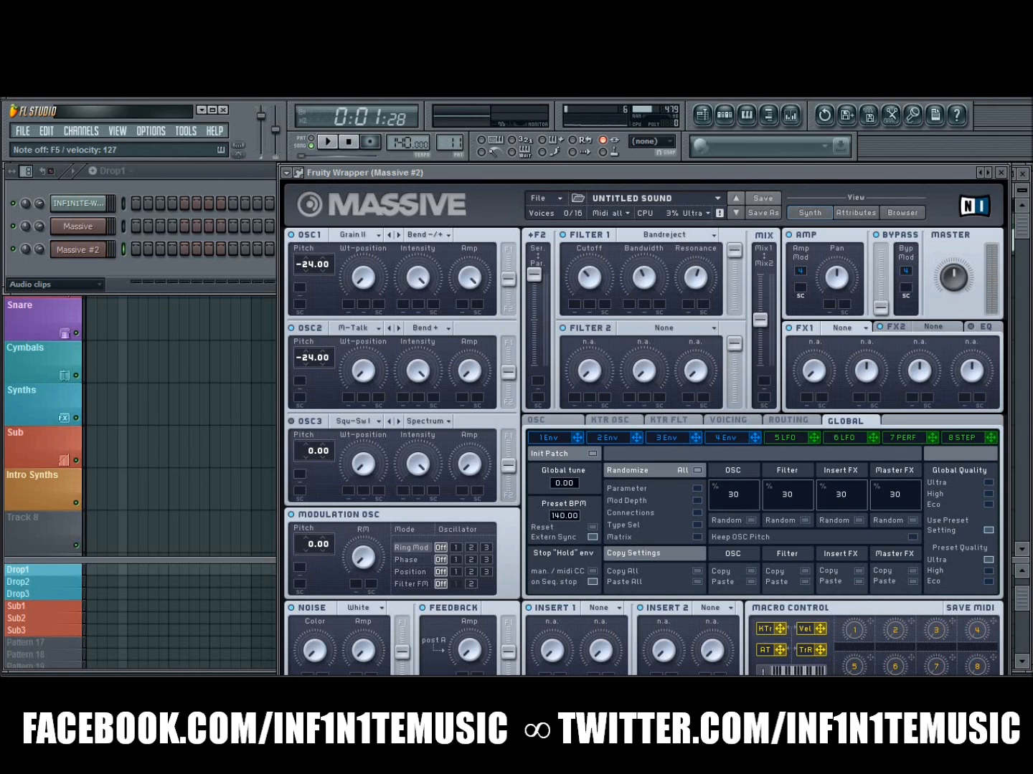
# Step: Change modulator 5 to a Performer, sync it to the tempo and set its ratio to 1/4
pyautogui.click(786, 437)
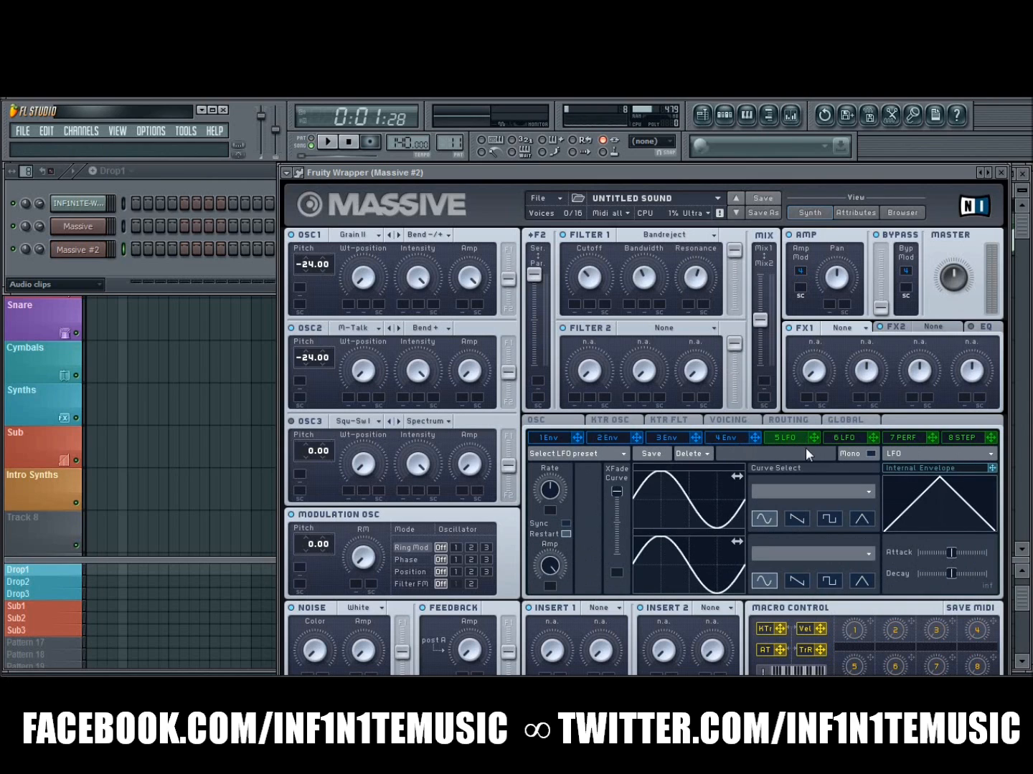
pyautogui.click(905, 455)
pyautogui.click(909, 465)
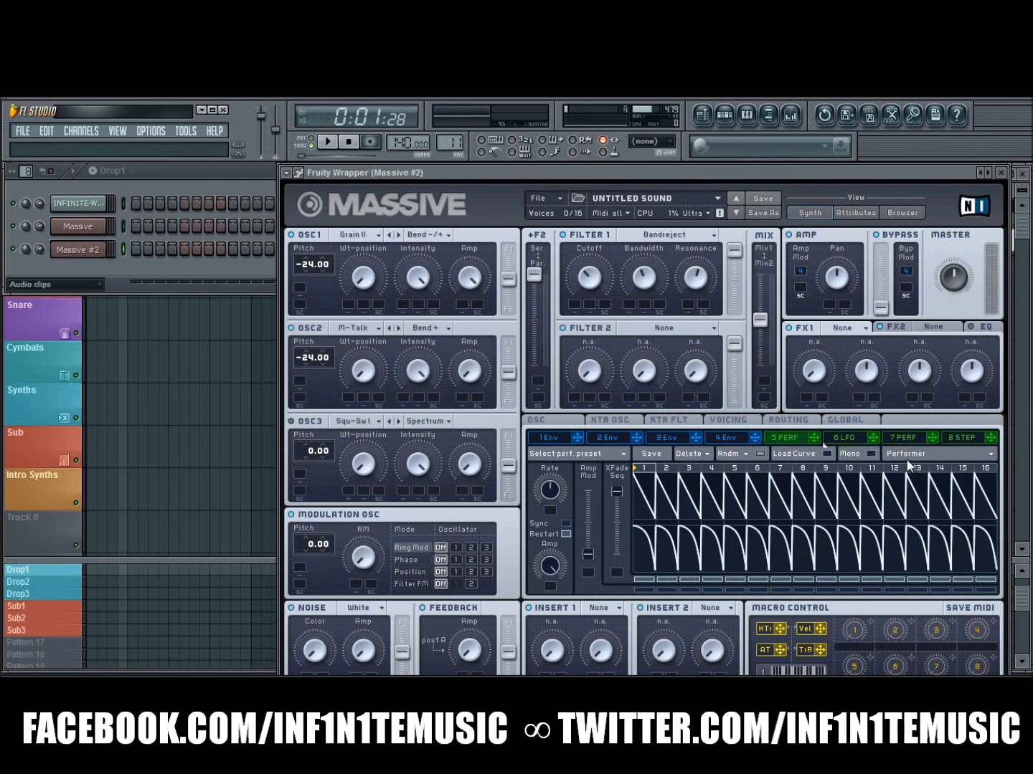
pyautogui.click(565, 525)
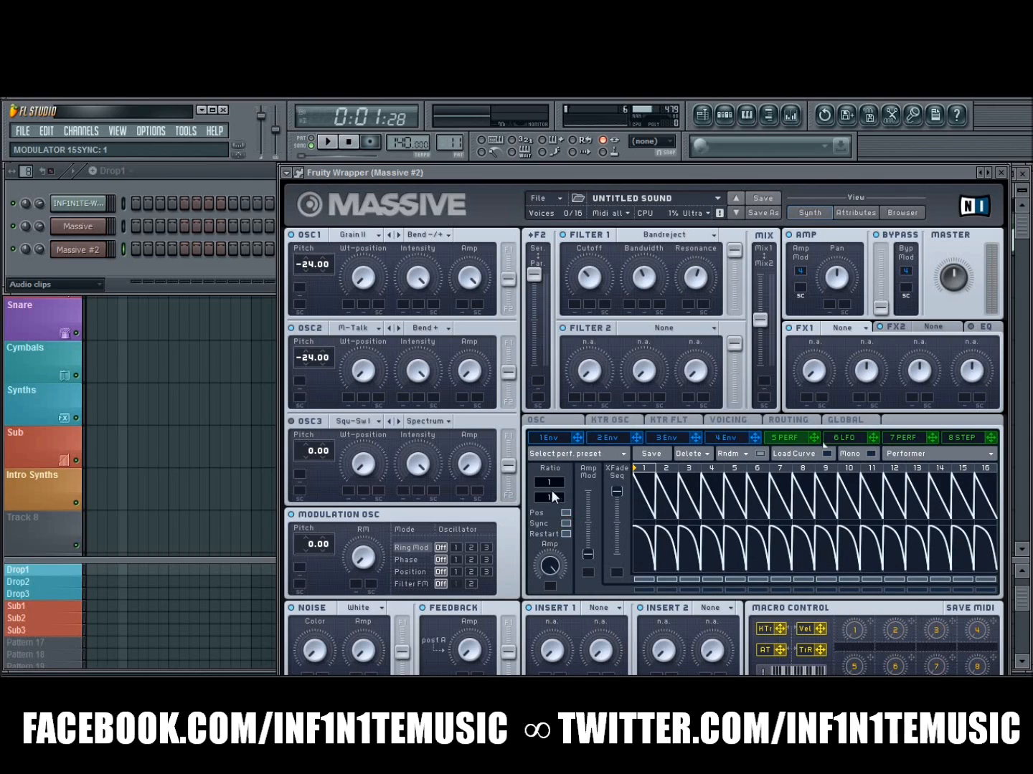
pyautogui.moveTo(556, 499); pyautogui.dragTo(560, 495)
# Step: Draw a smooth rise and fall over steps 1 and 2 of performer 5's upper sequence, and flatten the remaining steps to zero
pyautogui.click(794, 455)
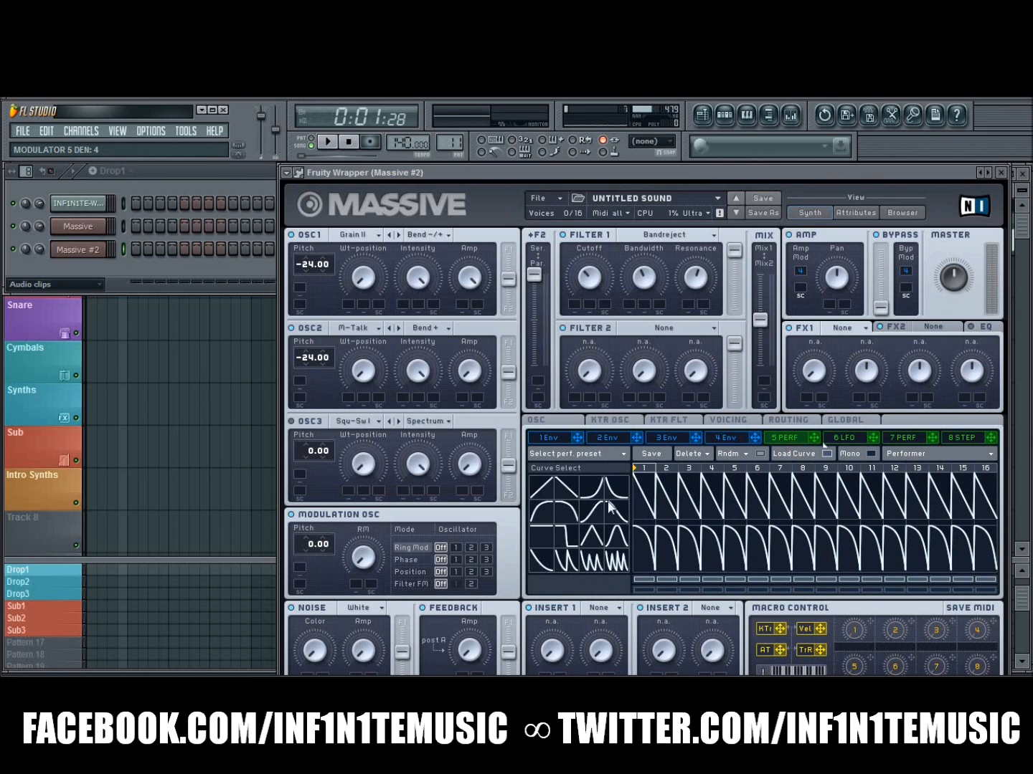
pyautogui.moveTo(593, 511); pyautogui.dragTo(657, 492)
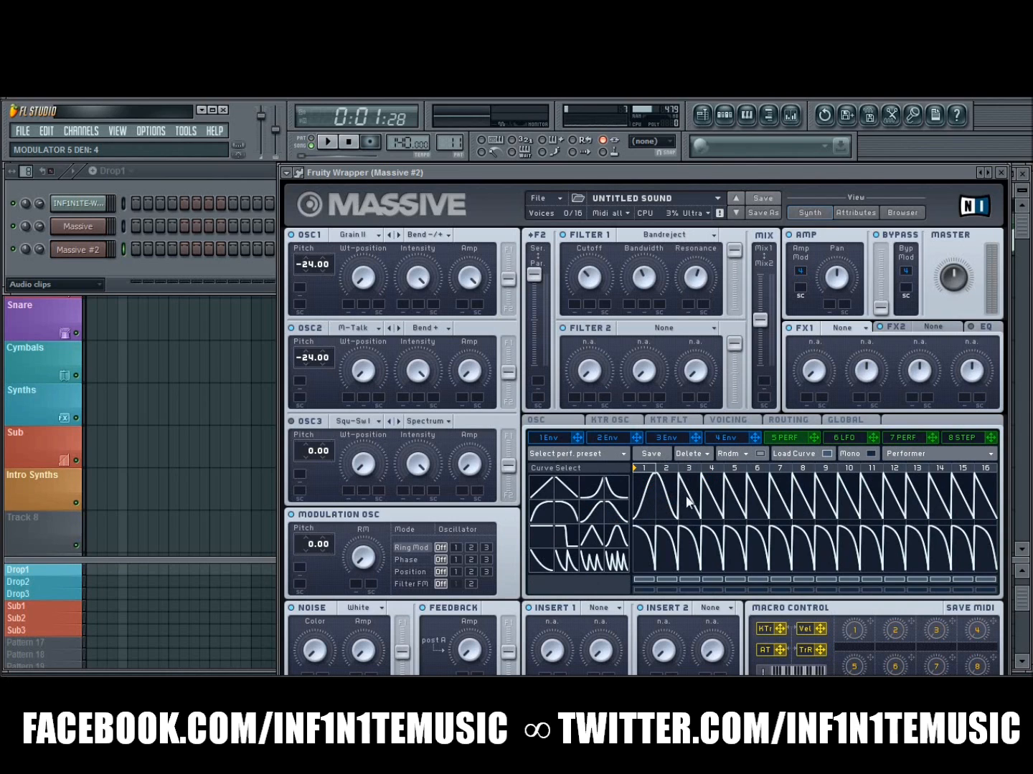
pyautogui.moveTo(681, 498)
pyautogui.mouseDown()
pyautogui.moveTo(725, 554)
pyautogui.moveTo(972, 563)
pyautogui.mouseUp()
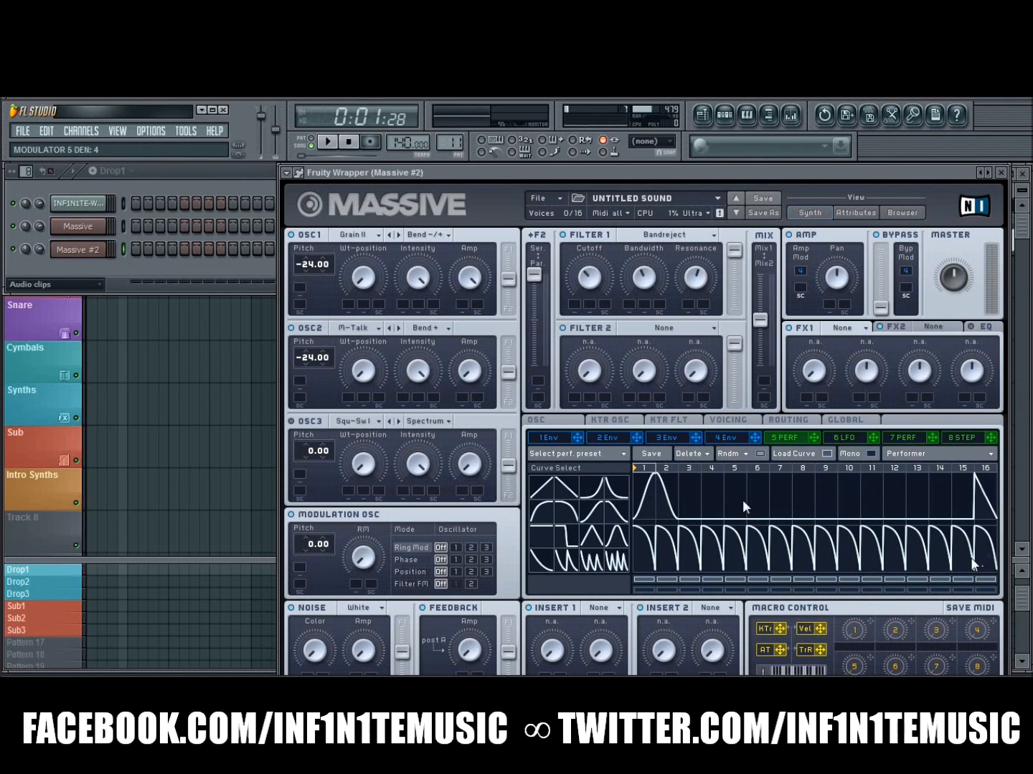
pyautogui.click(804, 459)
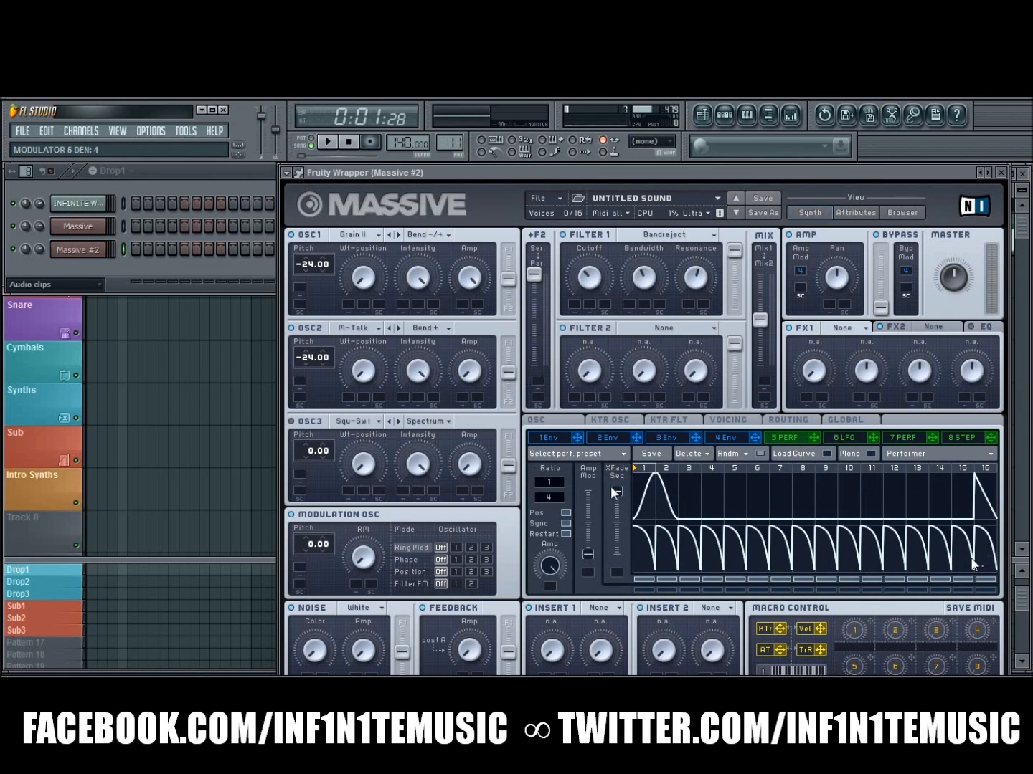
# Step: Raise performer 5's Amp Mod to maximum and assign the performer to oscillator 1's Wt-position and Intensity
pyautogui.moveTo(589, 558); pyautogui.dragTo(589, 489)
pyautogui.moveTo(813, 438); pyautogui.dragTo(349, 304)
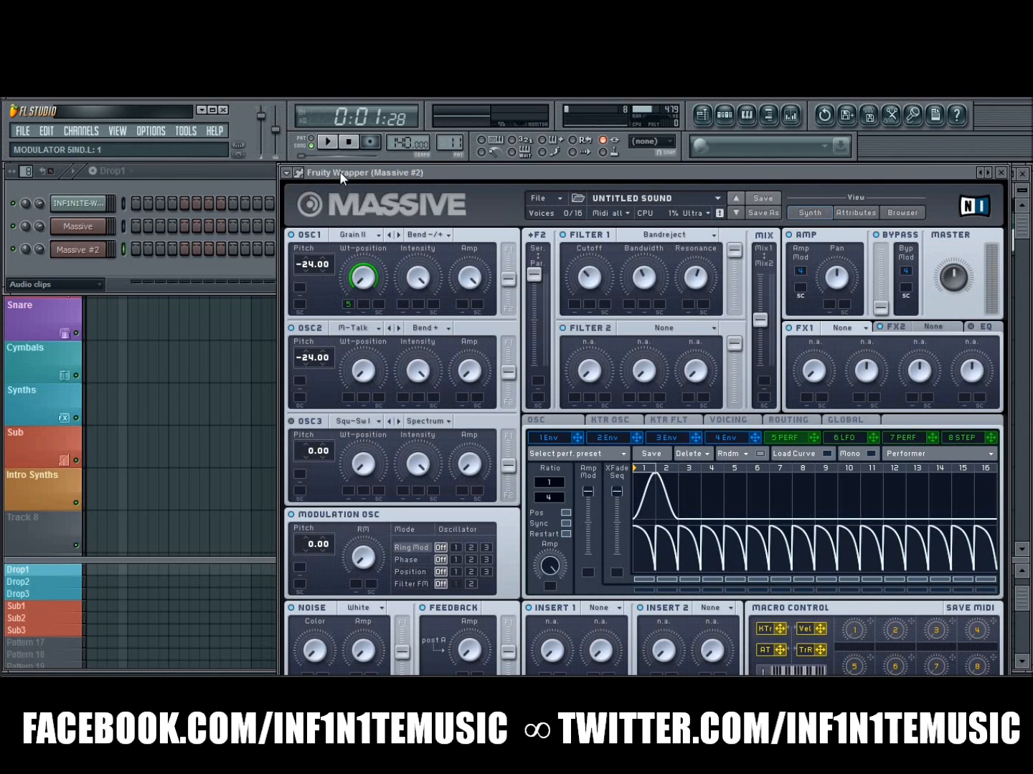
pyautogui.moveTo(815, 438); pyautogui.dragTo(407, 344)
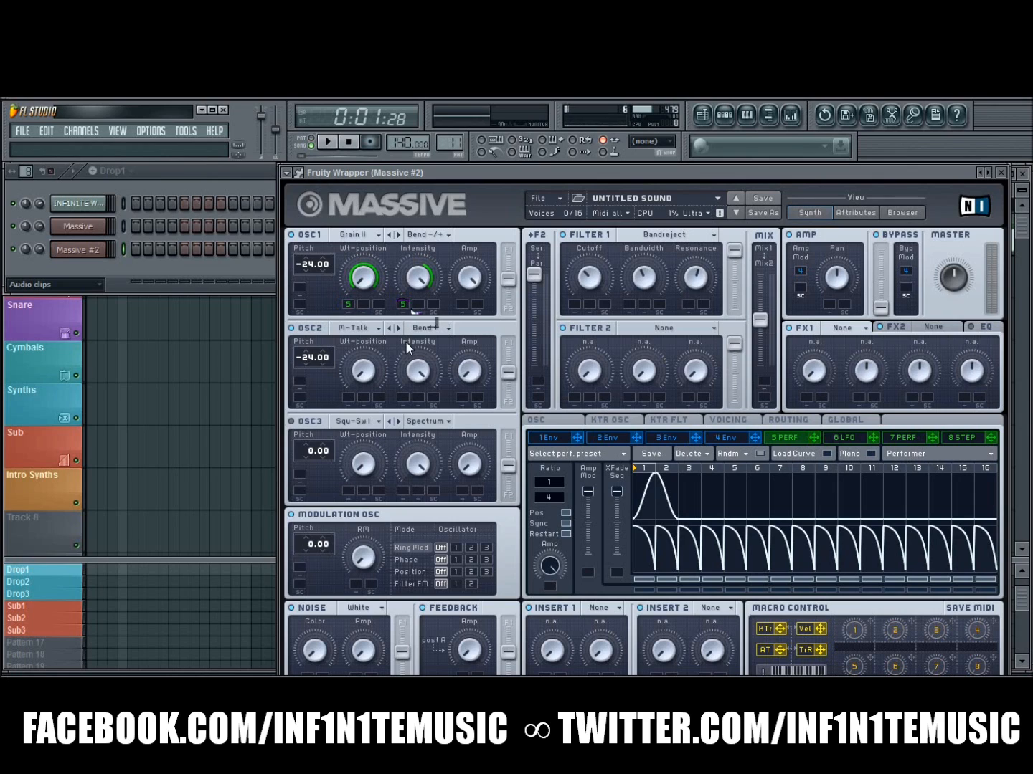